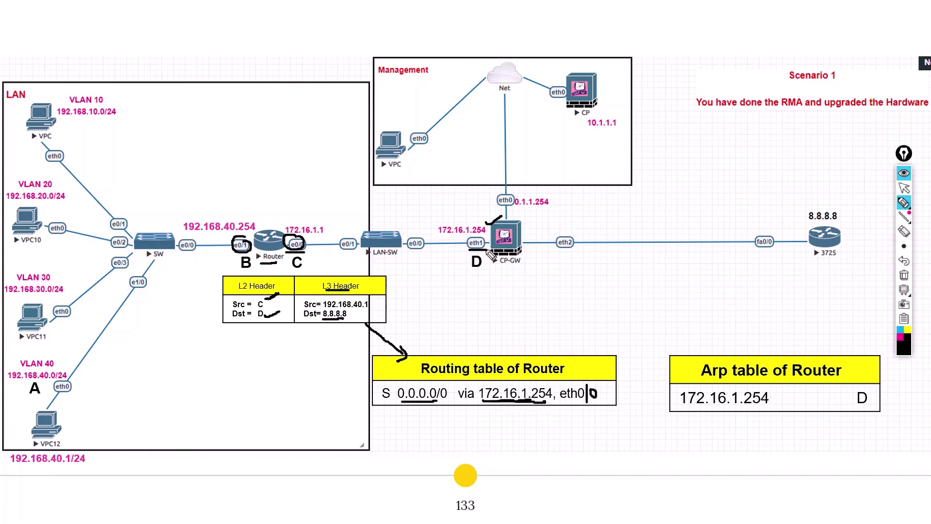
Ink-mark eth1, next hop 172.16.1.254 and ARP entry D, then clear all ink.
mouse_move(481, 237)
left_mouse_down()
mouse_move(468, 250)
mouse_move(487, 239)
left_mouse_up()
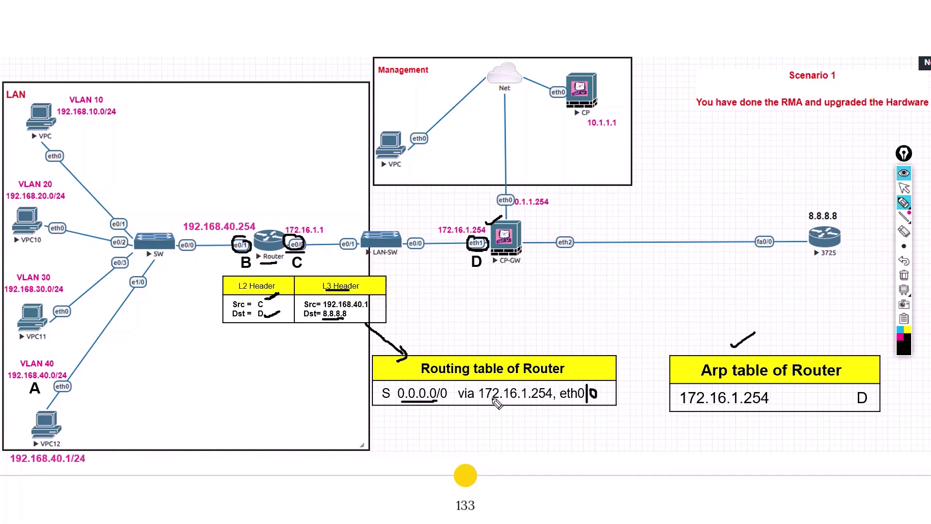
left_click_drag(491, 402, 530, 401)
left_click_drag(525, 402, 544, 401)
left_click_drag(726, 409, 749, 409)
left_click_drag(855, 409, 868, 411)
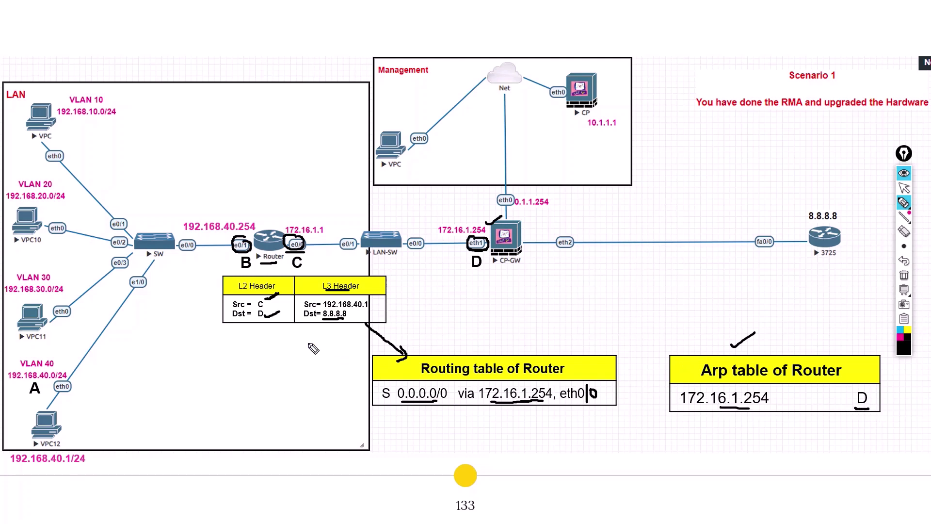
left_click_drag(266, 317, 281, 309)
key("ctrl+shift+1")
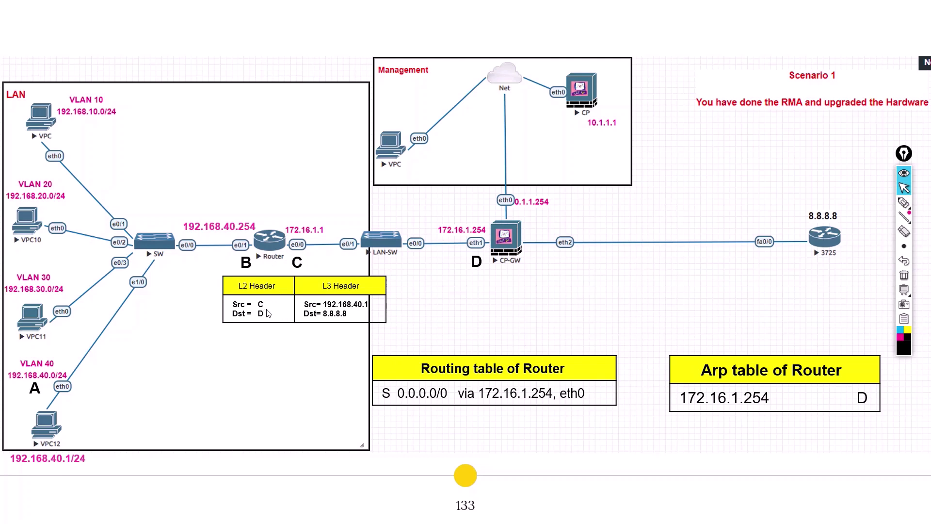
Move the header box to D and underline its L2 Header and destination D.
left_click(501, 324)
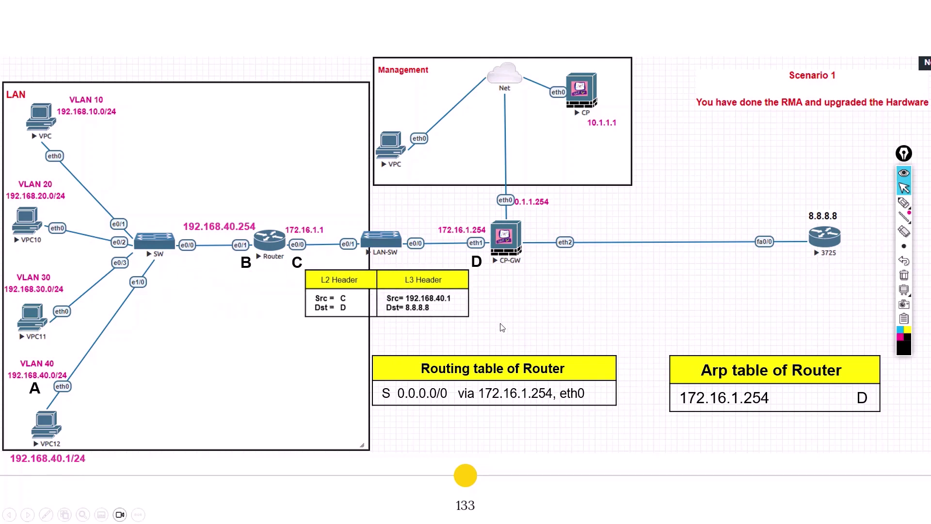
key("ctrl+shift+3")
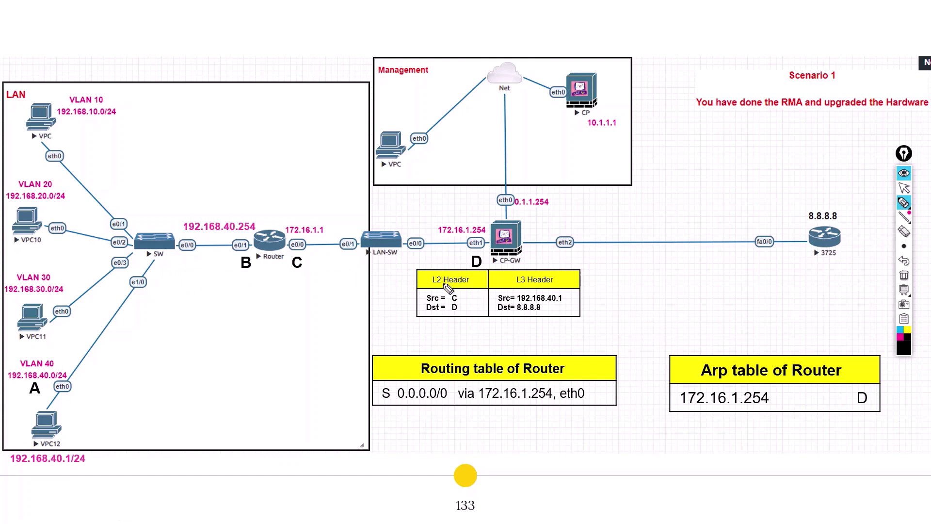
left_click_drag(433, 286, 461, 286)
left_click_drag(448, 314, 461, 314)
Annotate the ICMP payload, source 40.1 and a CP-GW-to-3725 arrow, then go to slide 134.
mouse_move(565, 298)
left_mouse_down()
mouse_move(576, 309)
mouse_move(565, 313)
left_mouse_up()
mouse_move(578, 269)
left_mouse_down()
mouse_move(626, 270)
mouse_move(625, 320)
mouse_move(576, 323)
mouse_move(573, 315)
mouse_move(609, 292)
mouse_move(615, 303)
left_mouse_up()
left_click_drag(618, 290, 619, 302)
left_click_drag(619, 289, 619, 297)
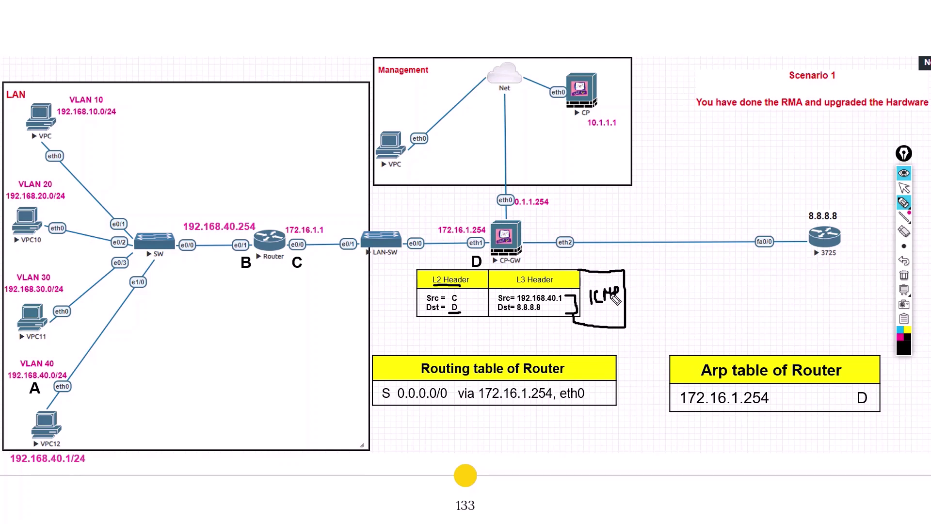
mouse_move(551, 303)
left_mouse_down()
mouse_move(563, 303)
mouse_move(547, 313)
mouse_move(621, 308)
left_mouse_up()
left_click_drag(512, 230, 529, 223)
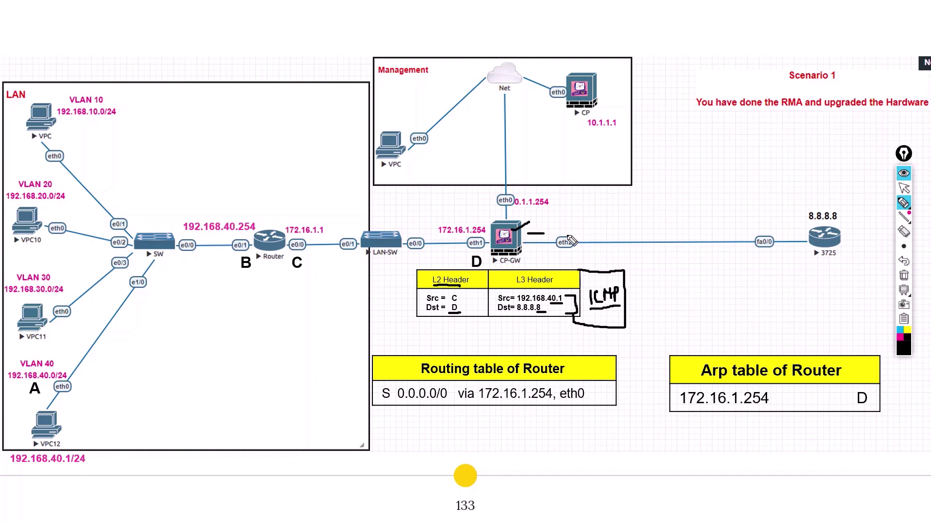
left_click_drag(528, 234, 801, 235)
key("Right")
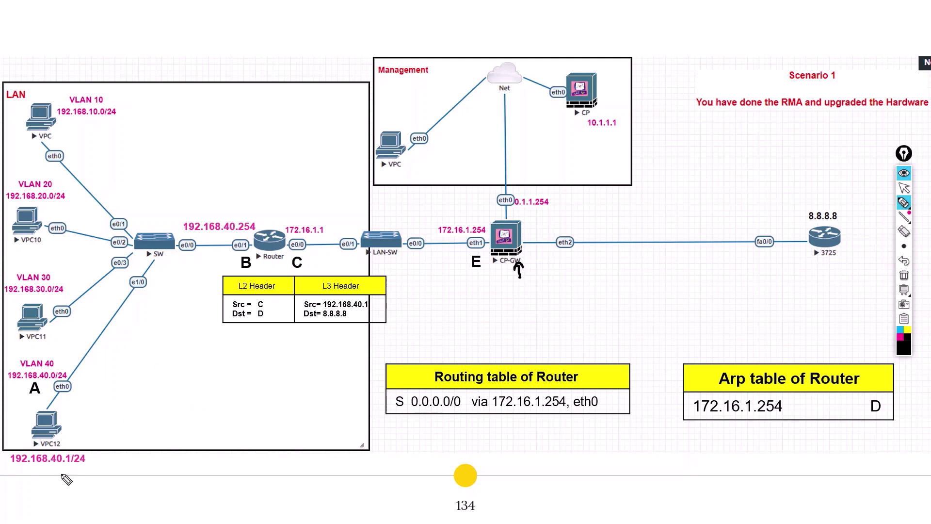
Circle VPC12 and the 3725 router and trace the path through the router.
mouse_move(62, 408)
left_mouse_down()
mouse_move(44, 406)
mouse_move(39, 473)
mouse_move(61, 408)
left_mouse_up()
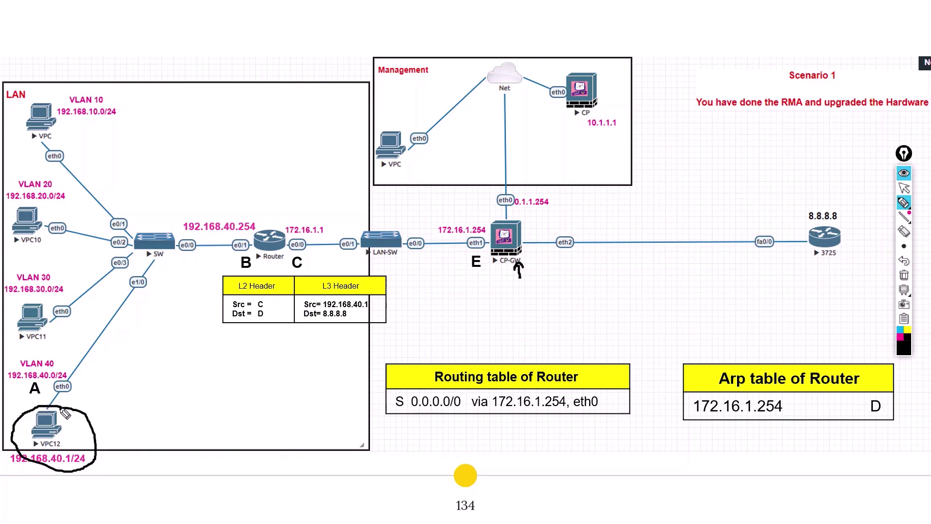
left_click_drag(835, 204, 827, 203)
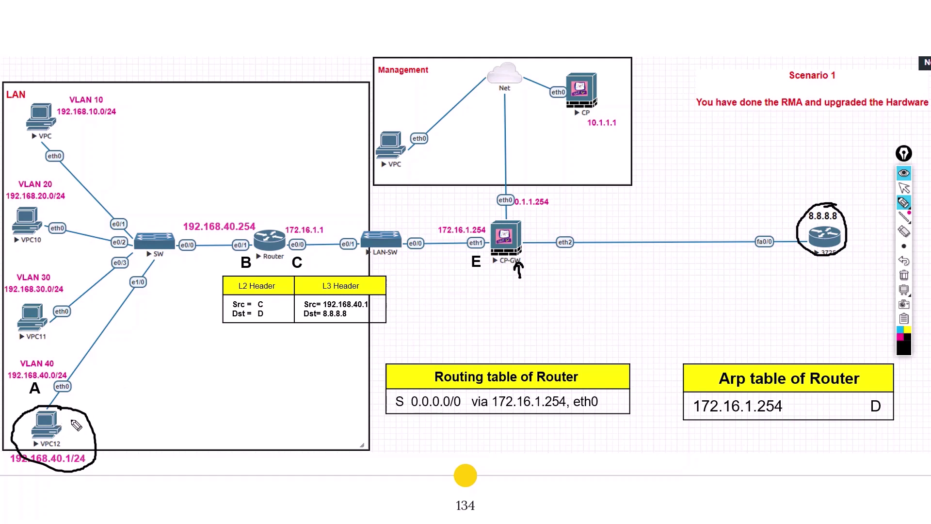
mouse_move(77, 386)
left_mouse_down()
mouse_move(164, 286)
mouse_move(280, 262)
left_mouse_up()
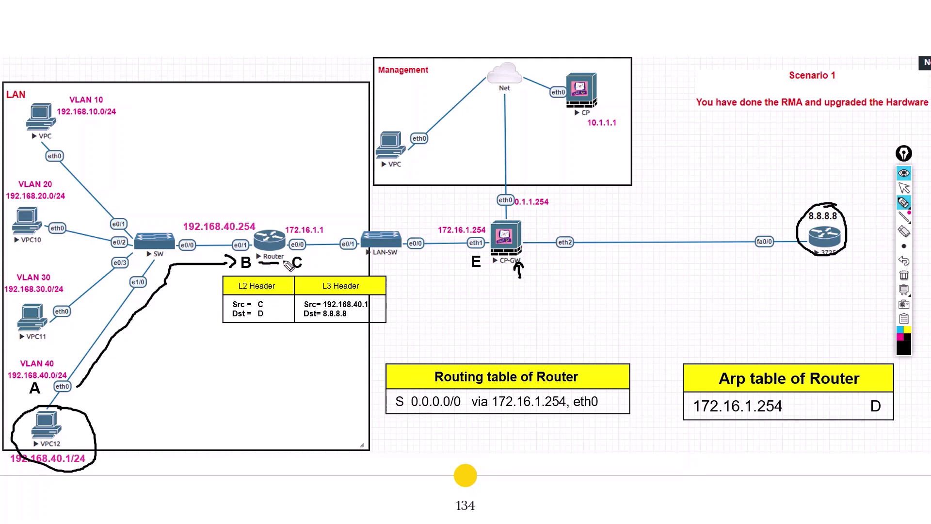
left_click(284, 244)
left_click_drag(267, 305, 278, 299)
Link the routing-table next hop to stale ARP entry D, then clear the ink.
left_click_drag(502, 411, 537, 412)
mouse_move(654, 394)
left_mouse_down()
mouse_move(653, 385)
mouse_move(683, 381)
left_mouse_up()
left_click_drag(880, 395, 888, 413)
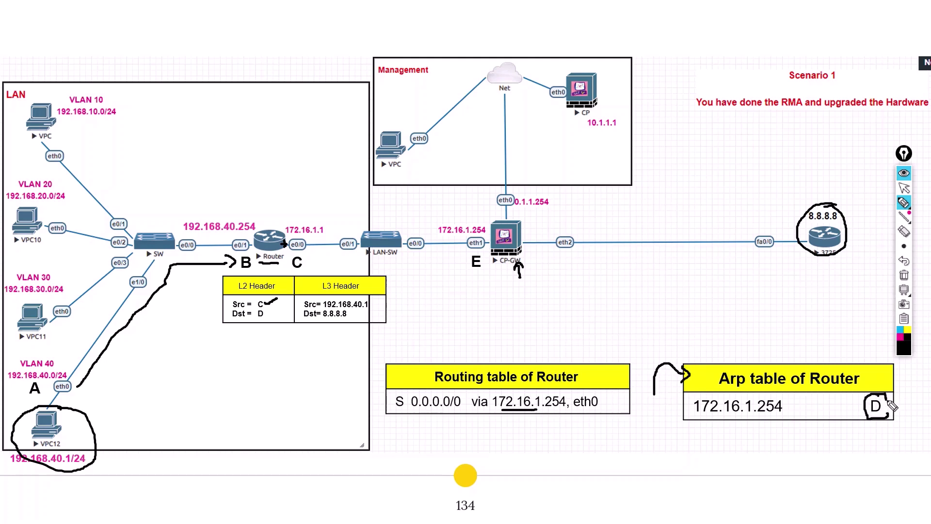
key("Escape")
key("Right")
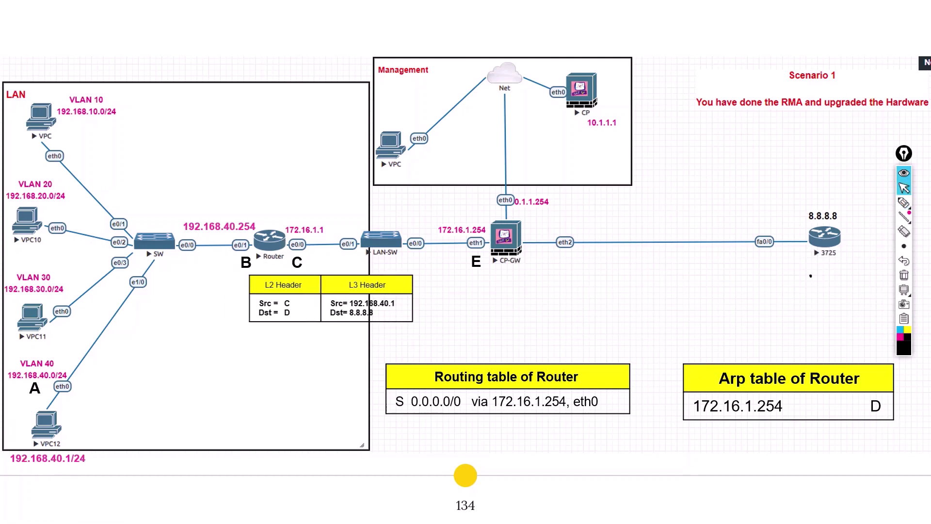
Move the header box beside CP-GW and underline Dst = D and the gateway's new label E.
key("h")
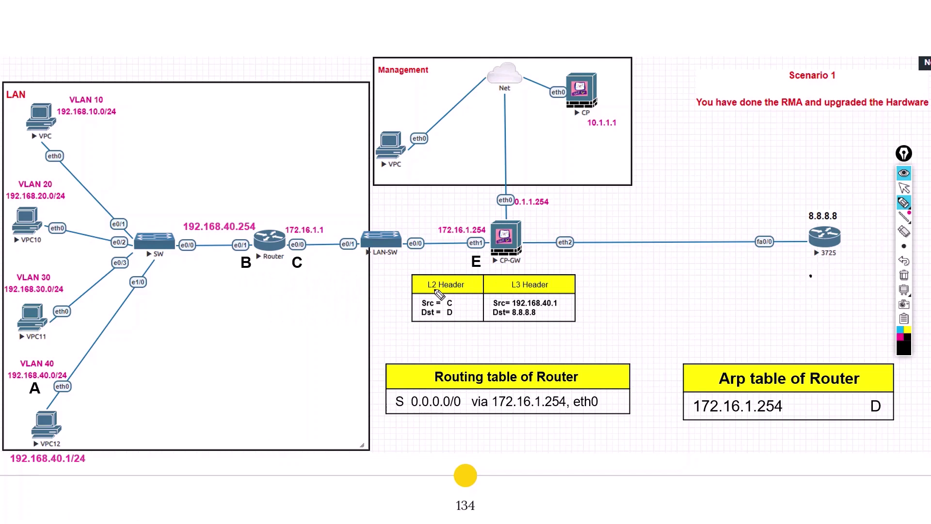
left_click_drag(428, 290, 455, 291)
left_click_drag(445, 319, 453, 319)
left_click_drag(472, 269, 486, 268)
Annotate the path to LAN-SW and the ARP table mapping 172.16.1.254 to D.
mouse_move(278, 270)
left_mouse_down()
mouse_move(321, 268)
mouse_move(317, 279)
left_mouse_up()
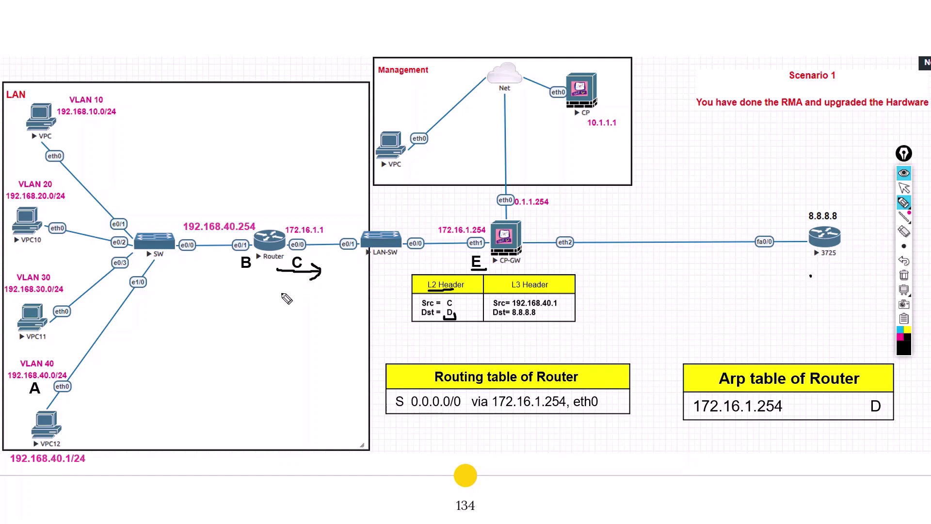
left_click_drag(886, 414, 868, 416)
left_click_drag(721, 388, 759, 388)
mouse_move(812, 407)
left_mouse_down()
mouse_move(849, 405)
mouse_move(843, 399)
left_mouse_up()
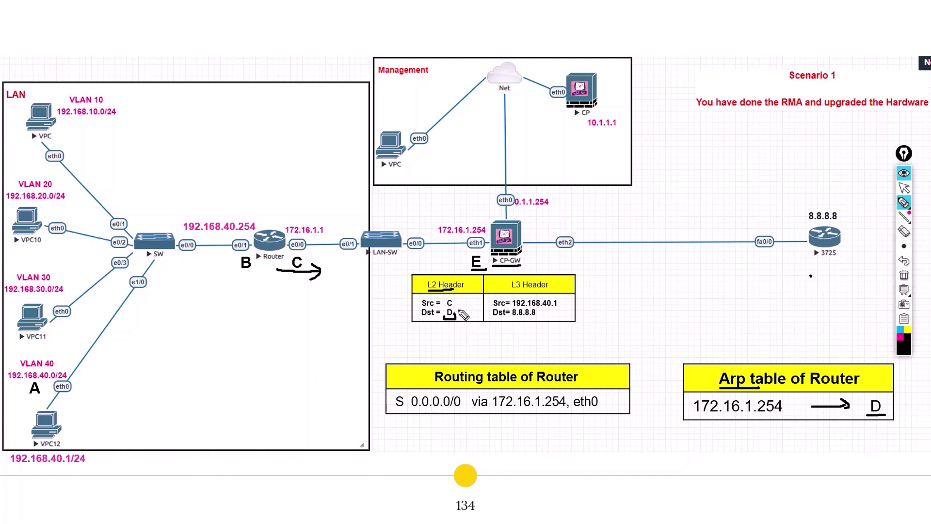
left_click_drag(454, 318, 455, 314)
left_click_drag(270, 263, 281, 260)
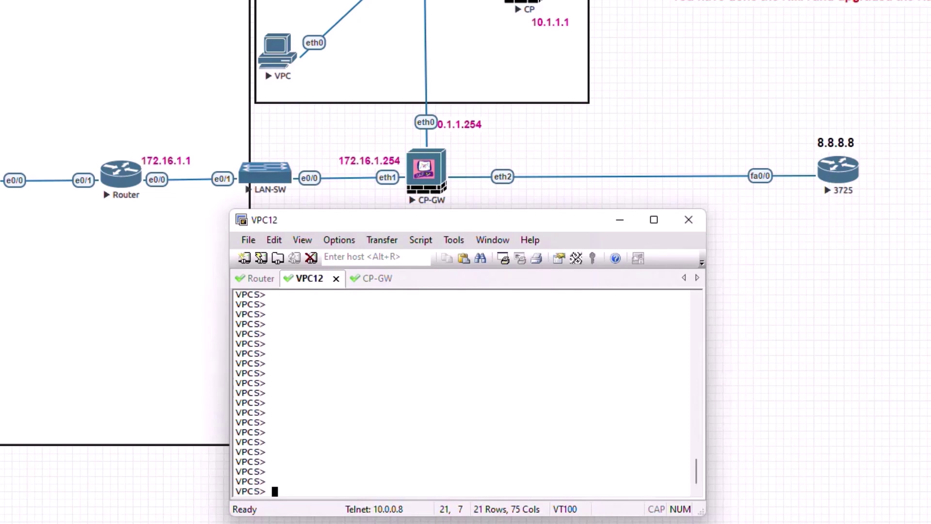
Run 'ping 8.8.8.8 -t' in the VPC12 session.
type("ping 8.8.8.8 -t")
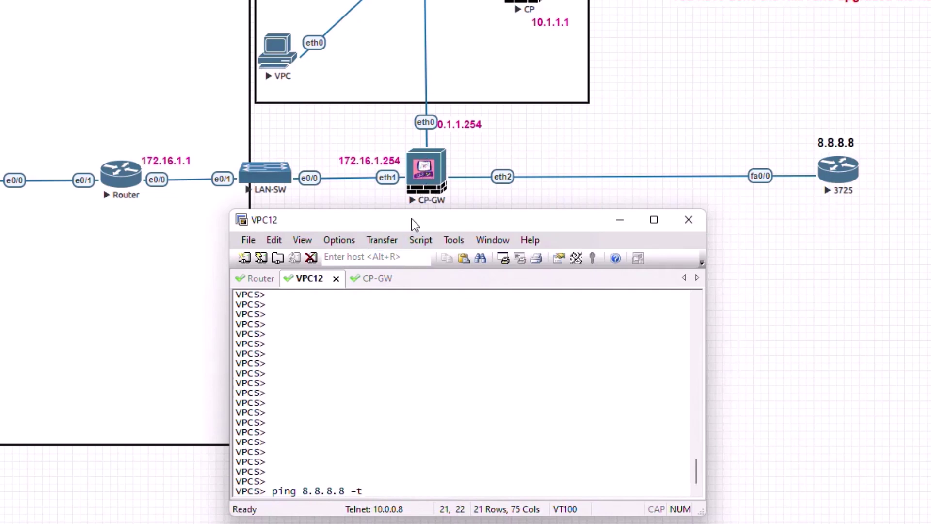
key("Return")
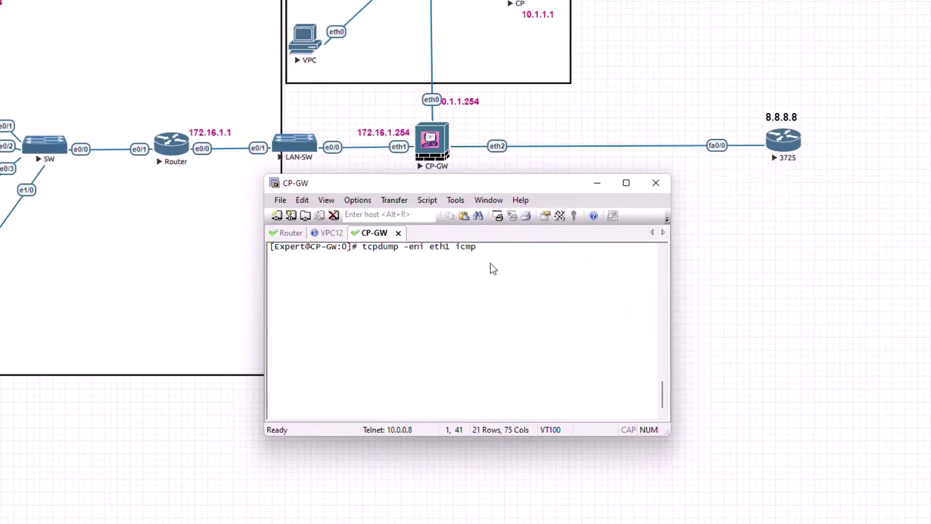
Run the tcpdump capture on CP-GW and mark 192.168.40.1 and 8.8.8.8 in the echo traffic.
key("Return")
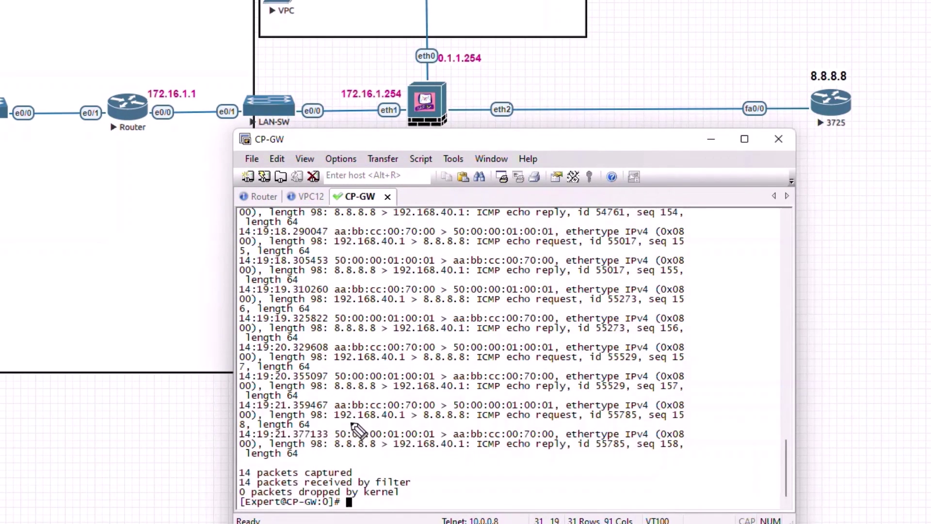
left_click_drag(333, 422, 466, 423)
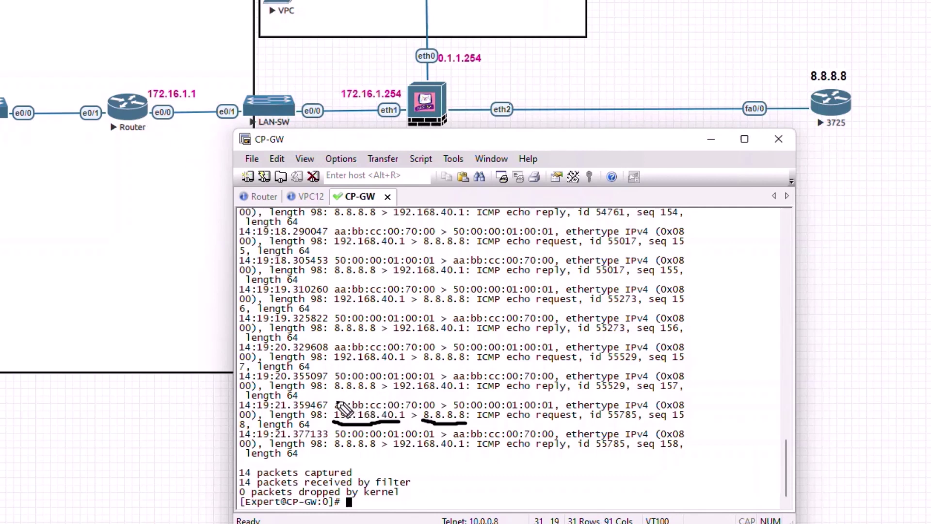
left_click_drag(335, 396, 347, 393)
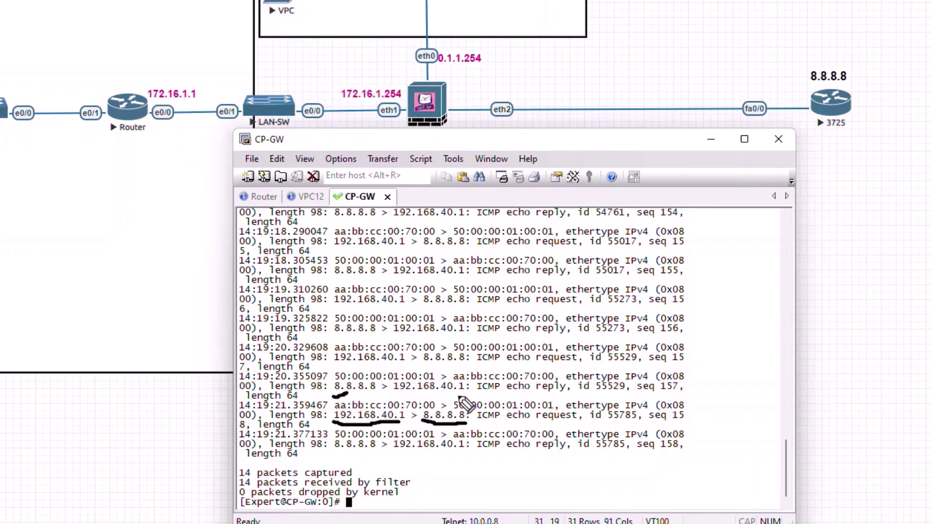
left_click_drag(455, 396, 473, 390)
On the Router, run show interfaces ETH0/0 and mark its MAC aabb.cc00.7000.
left_click(266, 195)
type("int")
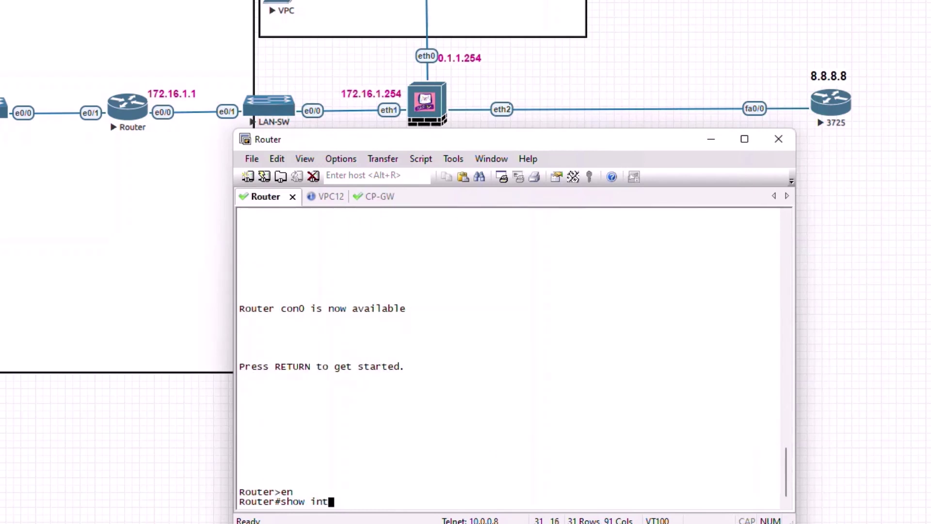
type("er")
key("Tab")
type("ETH0/")
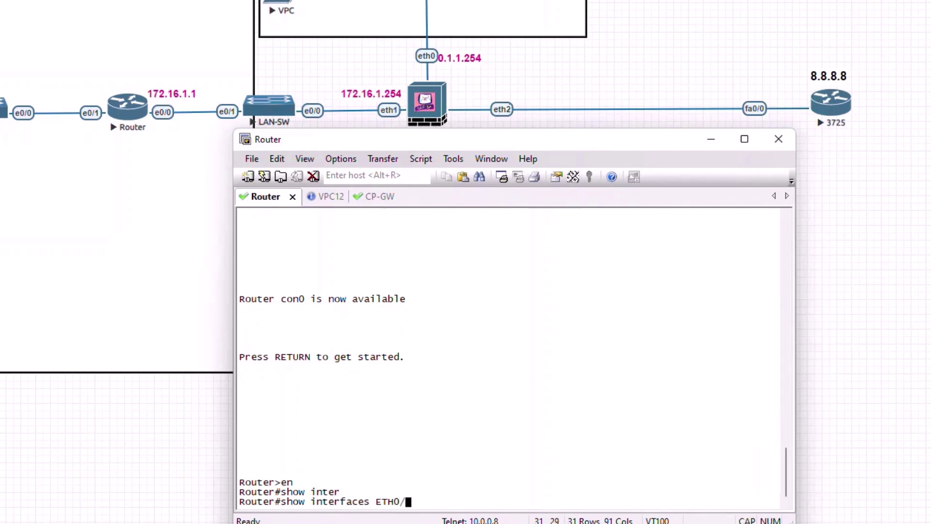
type("0")
key("Return")
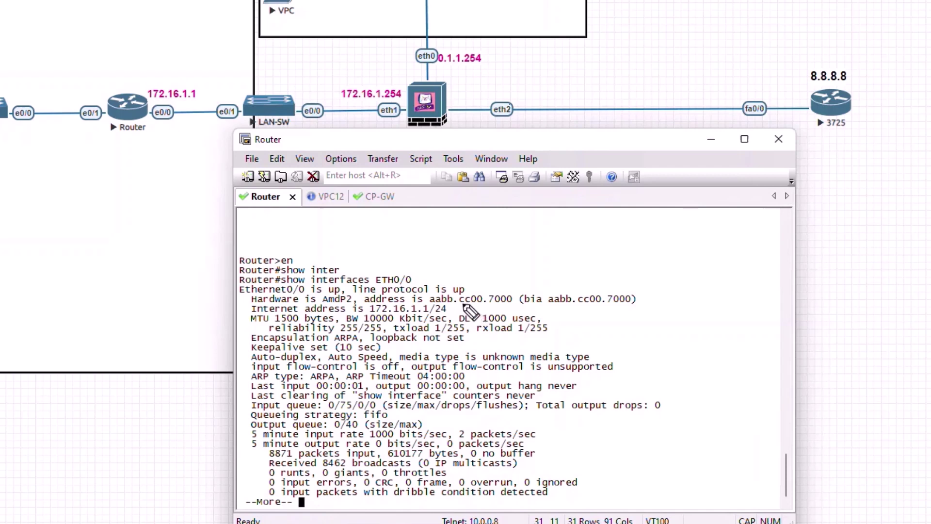
left_click_drag(459, 303, 471, 303)
key("alt+3")
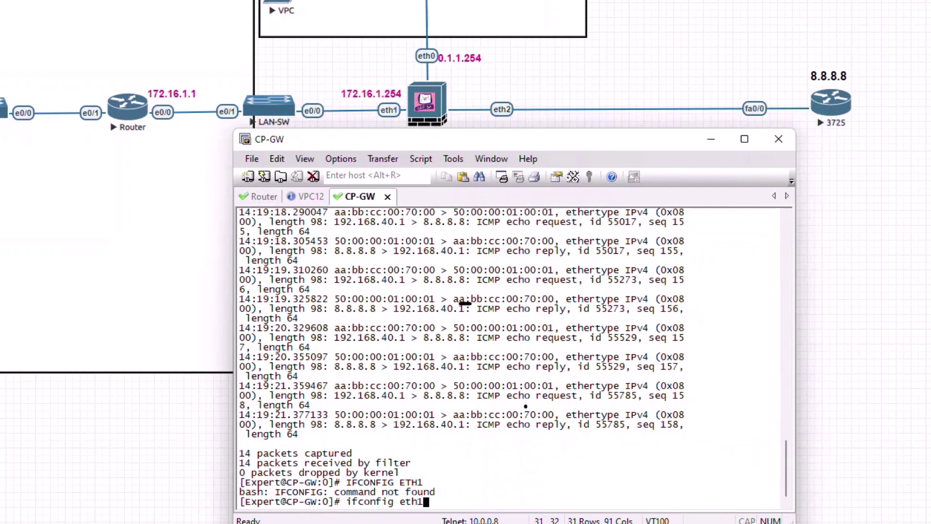
Check eth1's current MAC and change it to 94:9A:A9:84:75:45 with ifconfig hw ether.
key("Return")
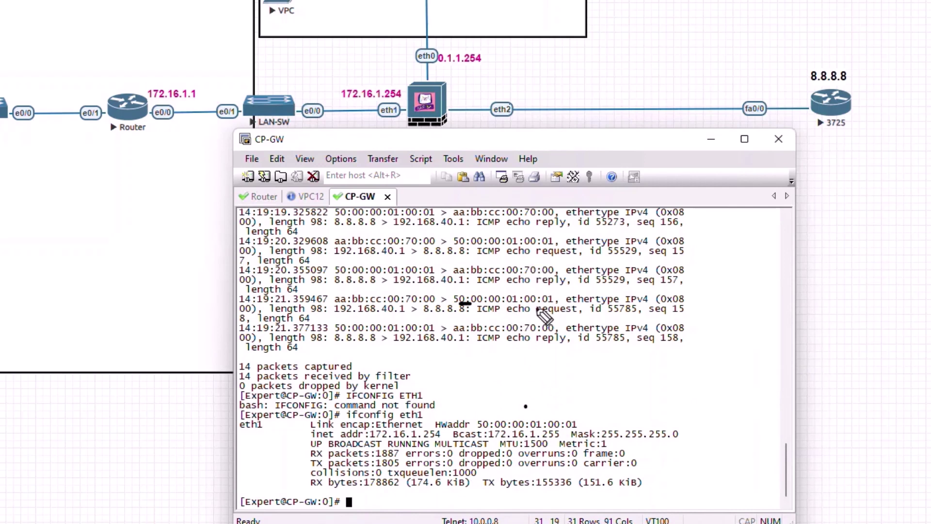
left_click_drag(549, 428, 577, 433)
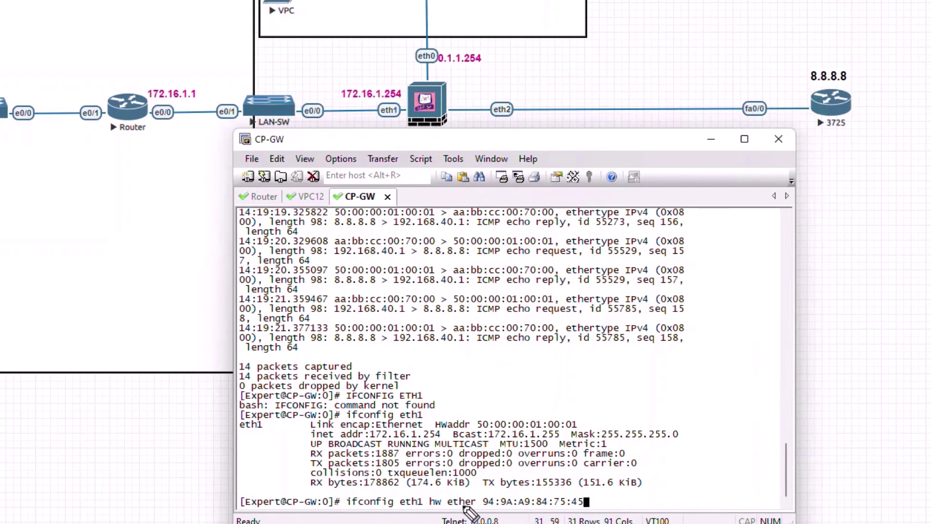
left_click_drag(409, 509, 421, 509)
left_click_drag(583, 421, 602, 411)
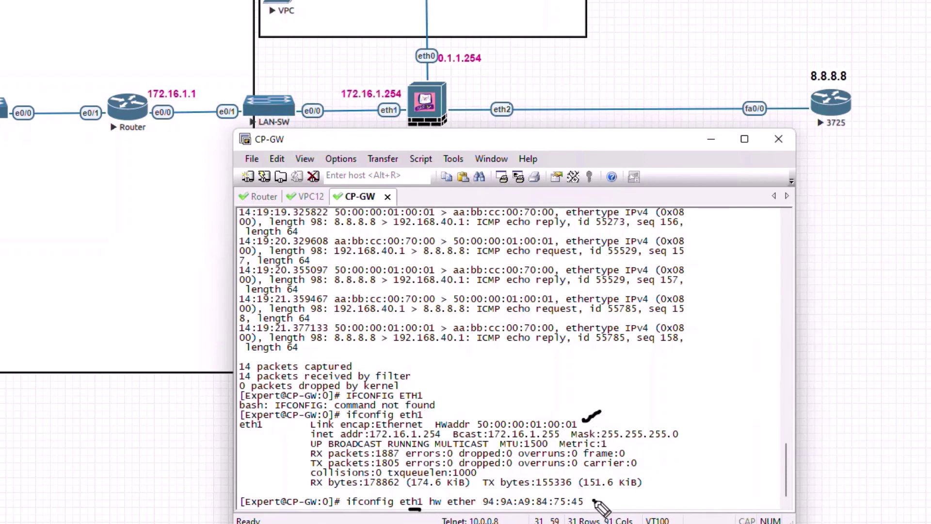
key("Return")
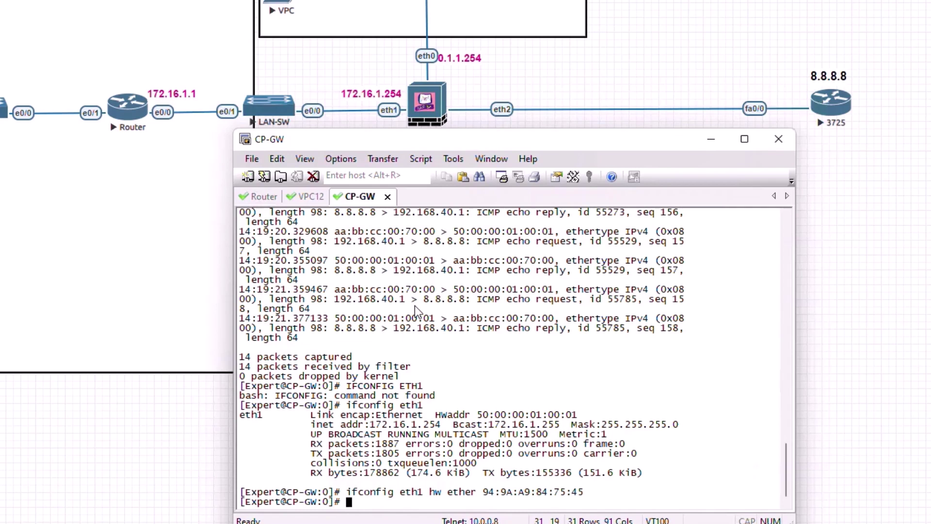
Restart the continuous ping to 8.8.8.8 from VPC12.
left_click(305, 197)
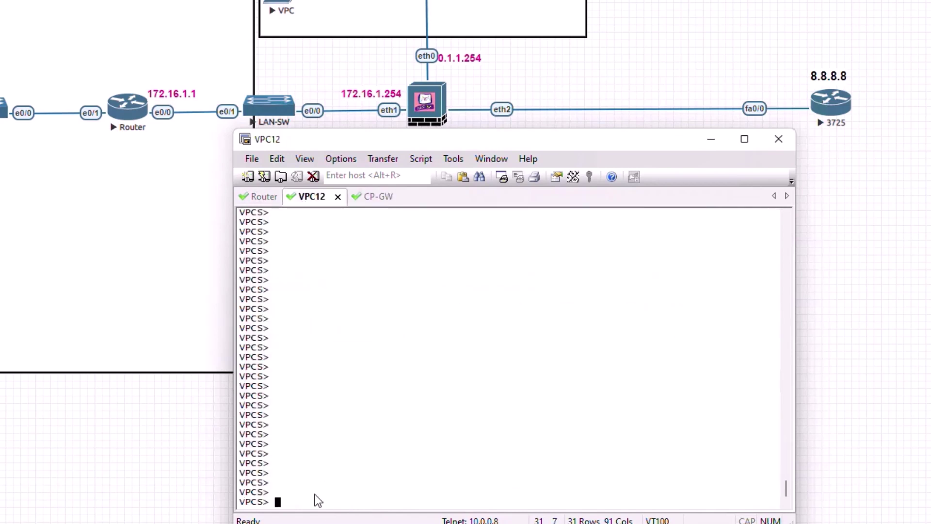
key("Up")
key("Return")
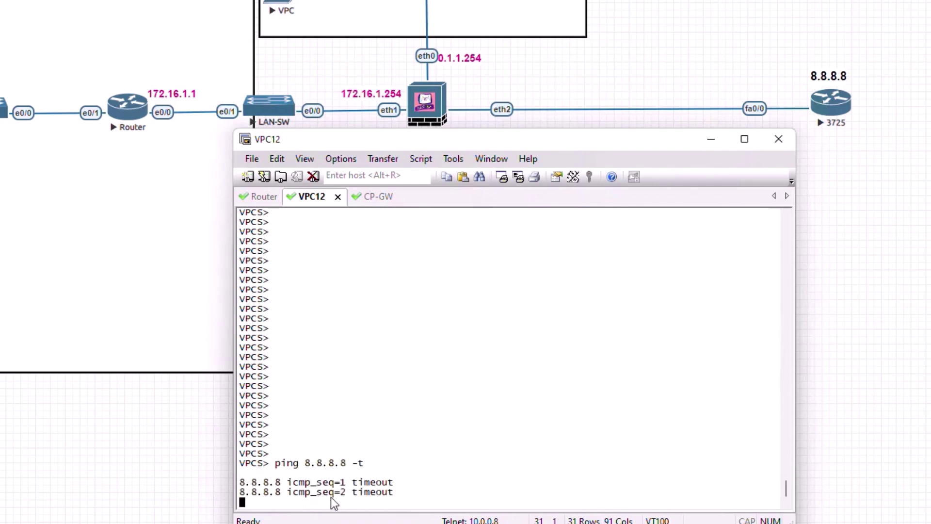
Rerun tcpdump -eni eth1 icmp, showing frames still addressed to 50:00:00:01:00:01.
left_click(377, 197)
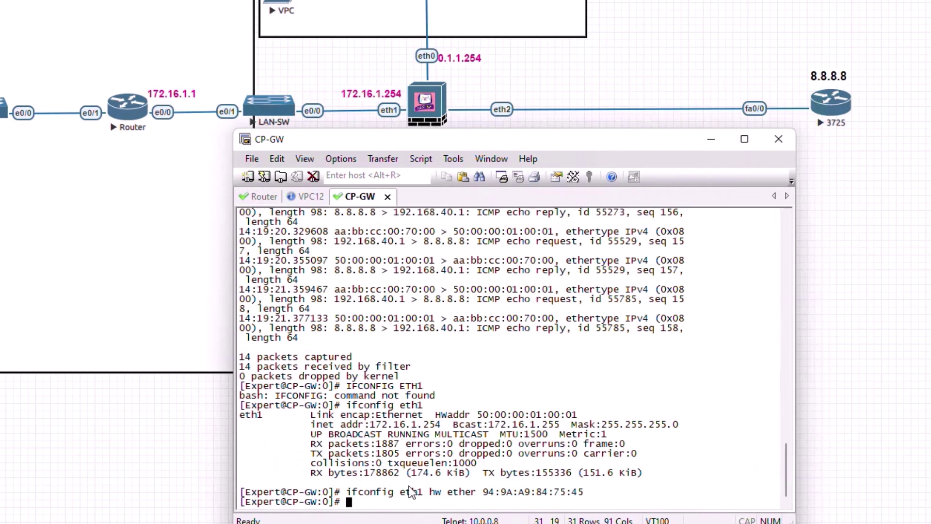
key("Up")
key("Up")
key("Up")
key("Up")
key("Return")
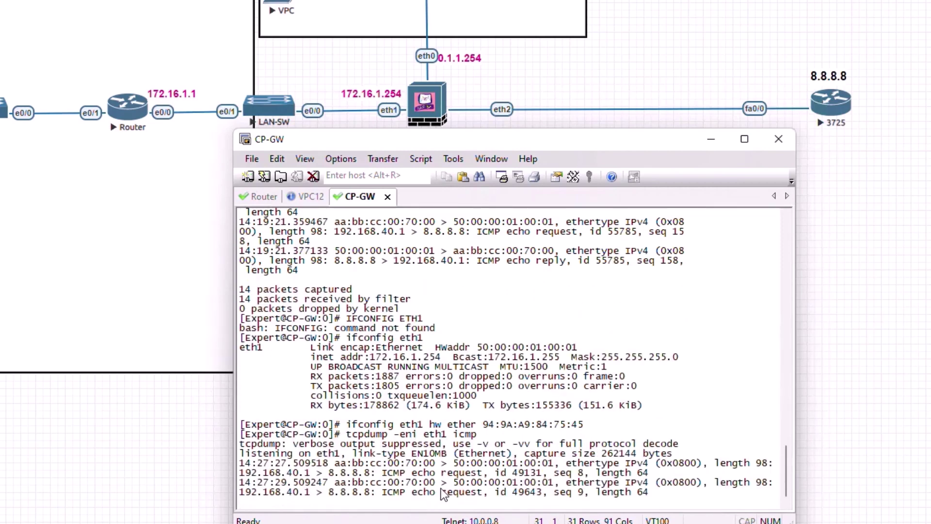
key("ctrl+c")
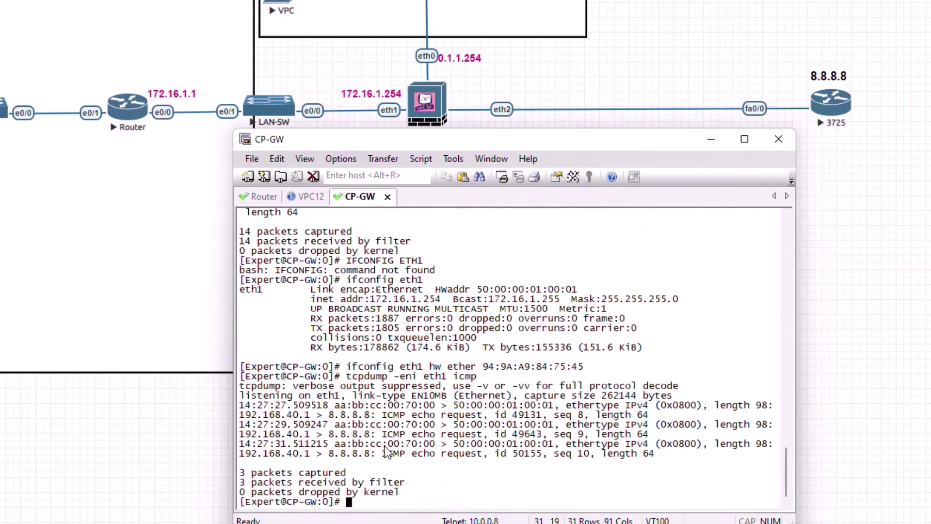
left_click_drag(382, 445, 432, 445)
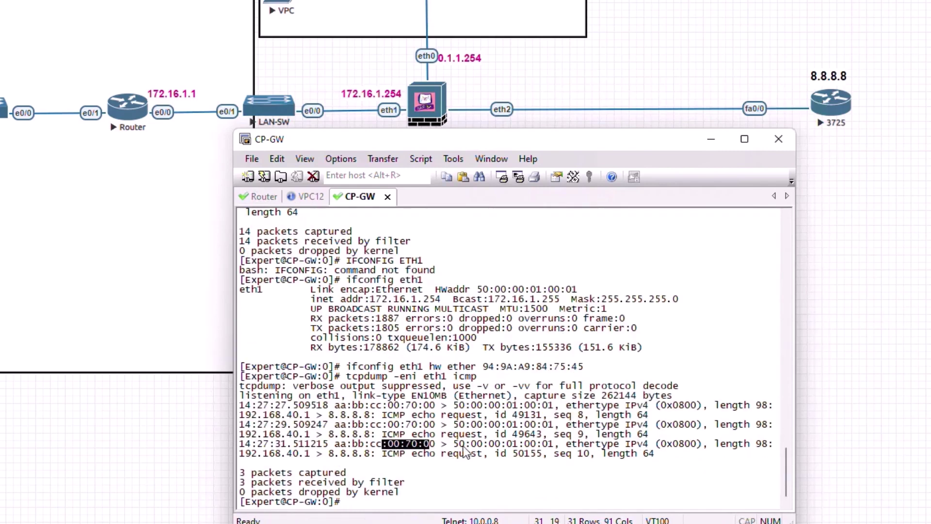
left_click_drag(513, 444, 551, 454)
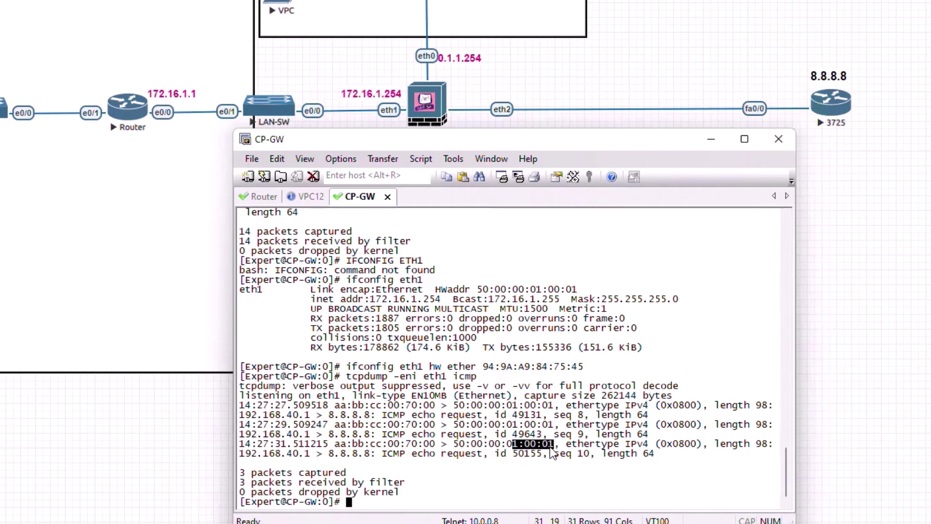
left_click(510, 500)
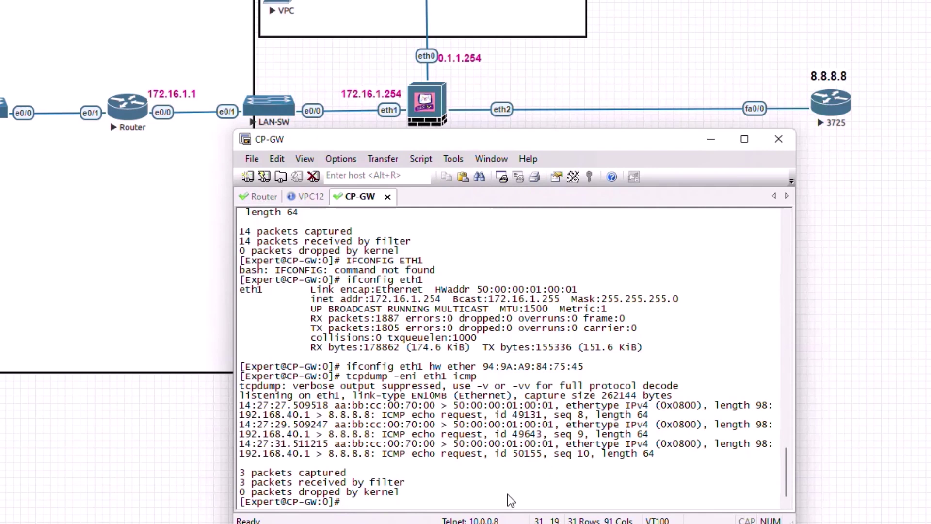
Confirm with ifconfig eth1 that the MAC now reads 94:9A:A9:84:75:45.
key("Up")
key("Up")
key("Up")
key("Return")
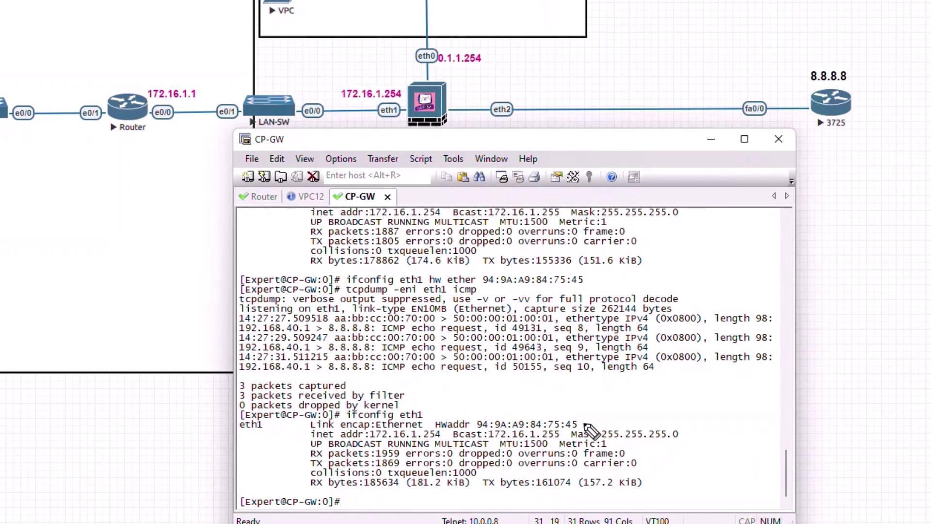
left_click_drag(582, 425, 600, 417)
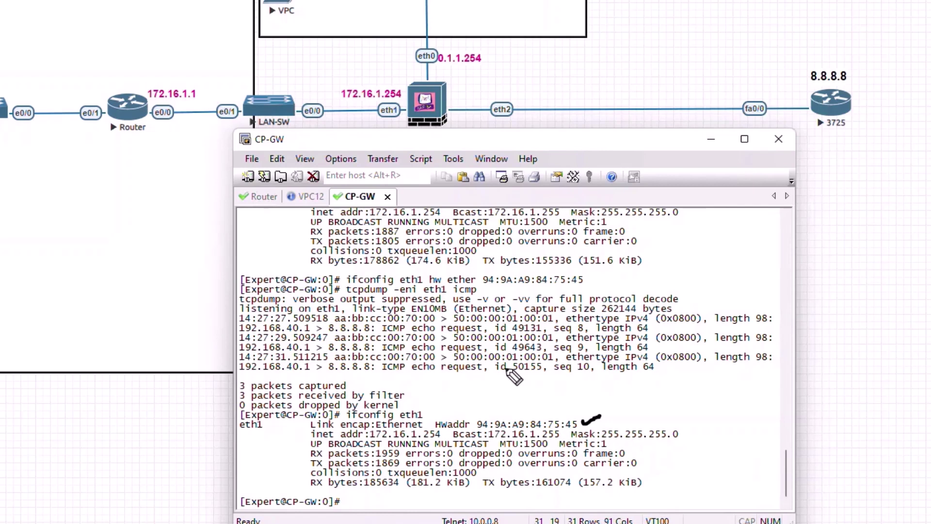
left_click(264, 197)
Quit the paged output and run show arp, marking 172.16.1.254 still at 5000.0001.0001.
left_click(431, 455)
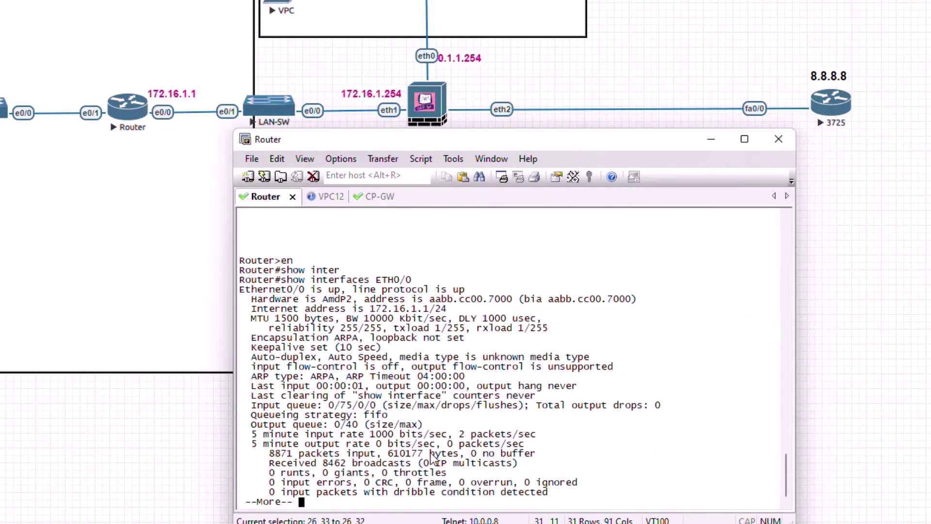
key("q")
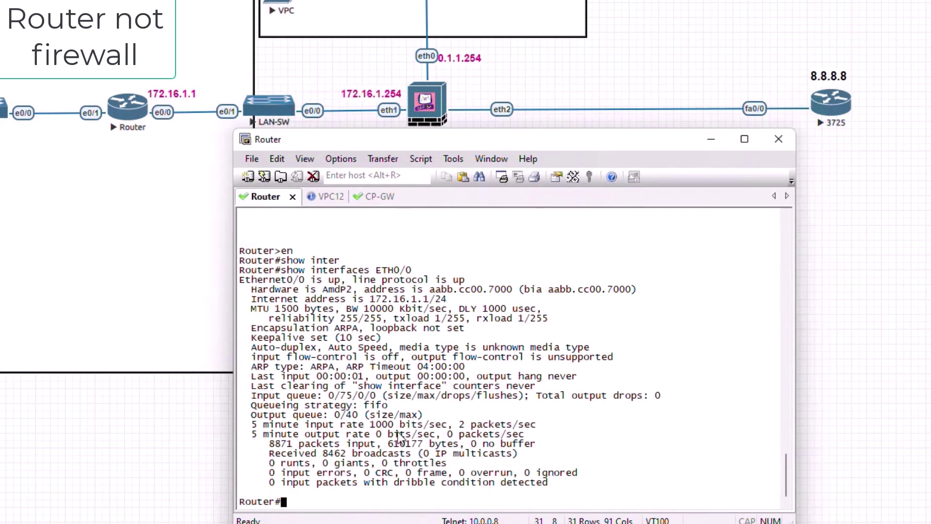
type("show arp")
key("Return")
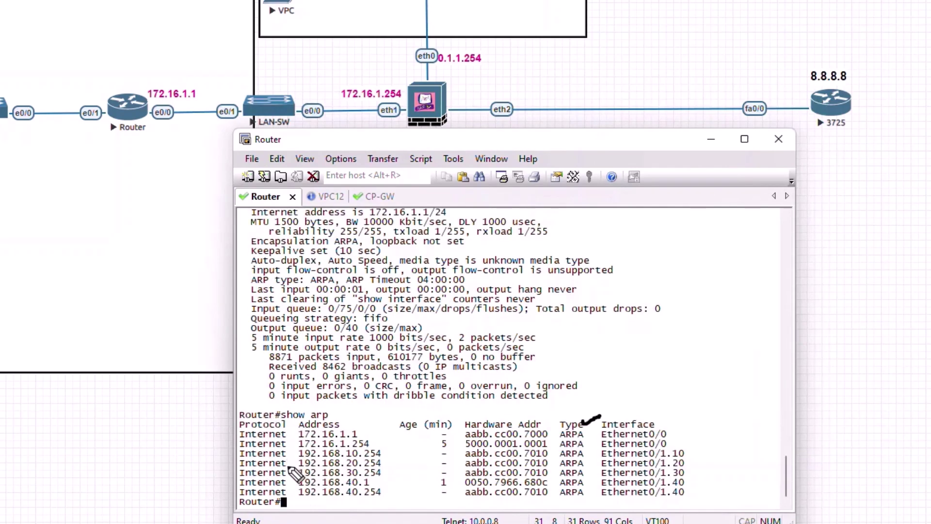
left_click_drag(335, 448, 370, 451)
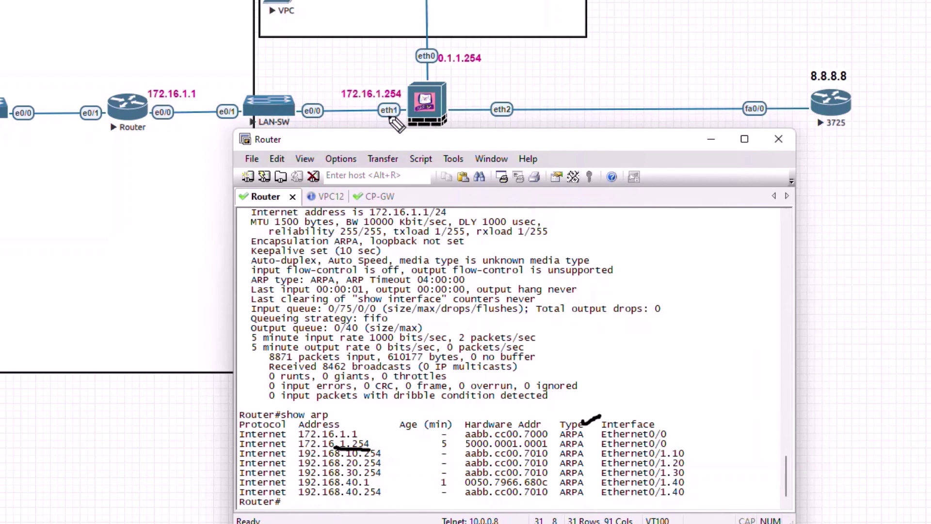
left_click_drag(547, 448, 526, 449)
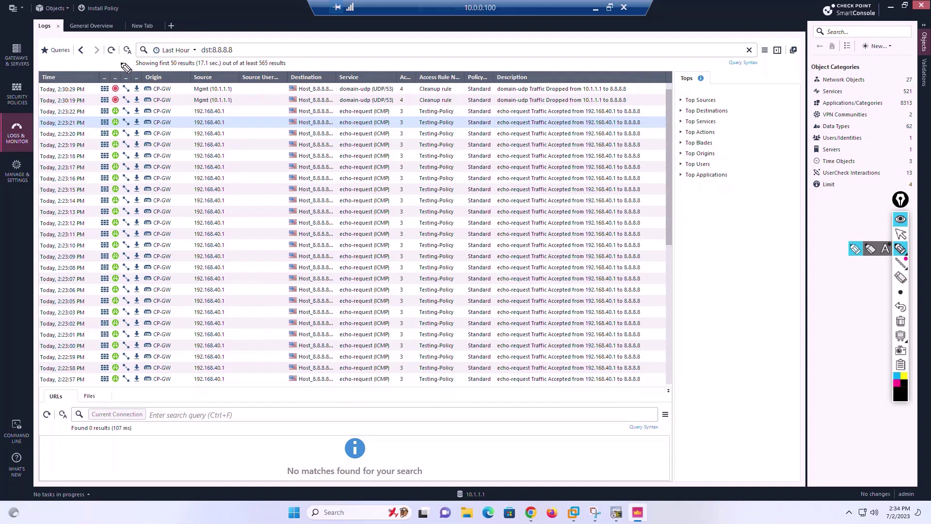
left_click_drag(117, 59, 143, 64)
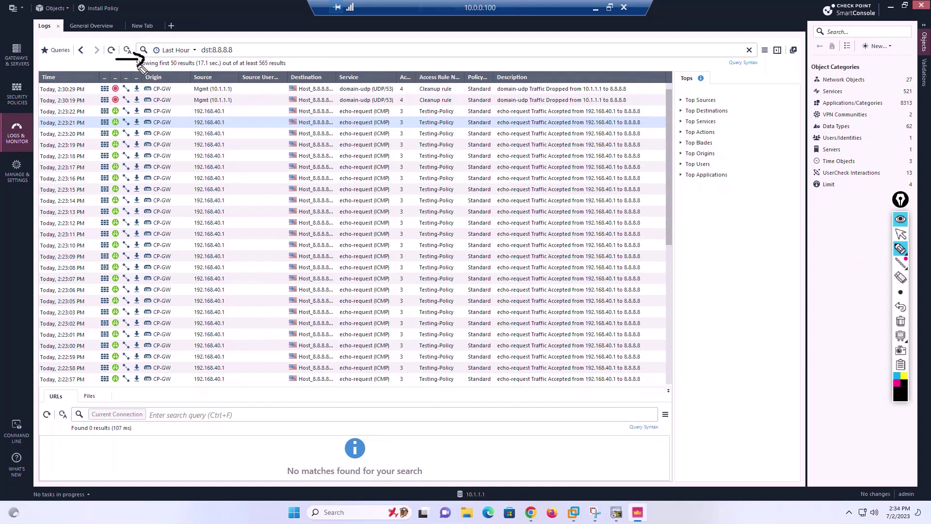
mouse_move(45, 107)
left_mouse_down()
mouse_move(38, 153)
mouse_move(48, 151)
left_mouse_up()
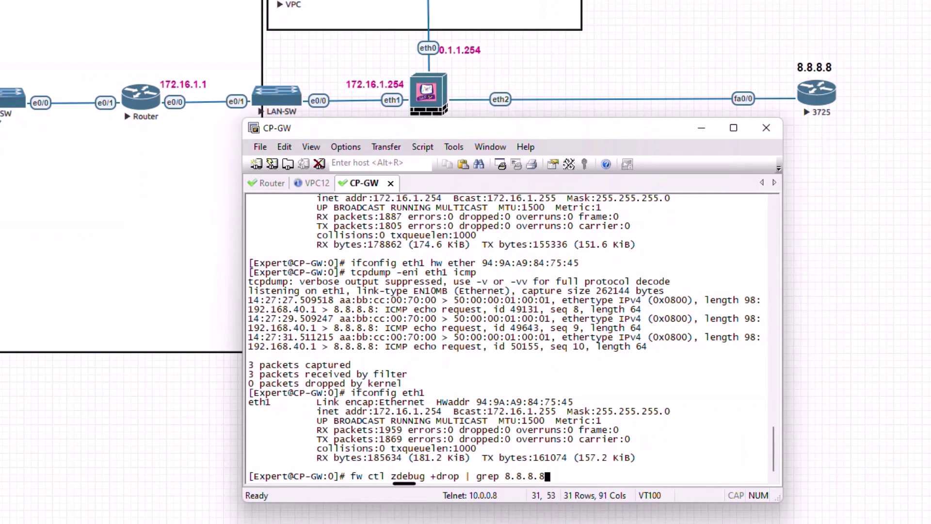
Start 'fw ctl zdebug +drop | grep 8.8.8.8' and mark the old destination and new eth1 MACs.
key("Return")
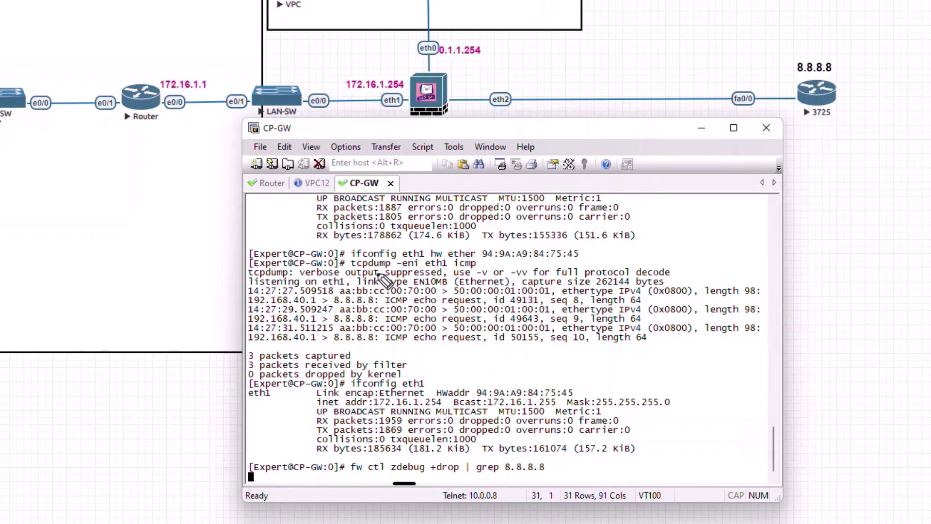
left_click_drag(365, 267, 384, 268)
left_click_drag(403, 267, 409, 265)
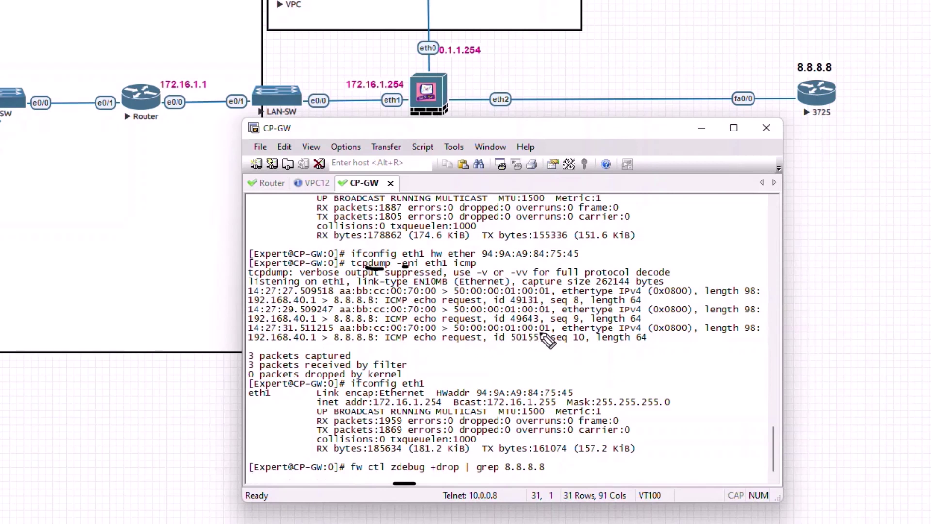
left_click_drag(538, 332, 548, 332)
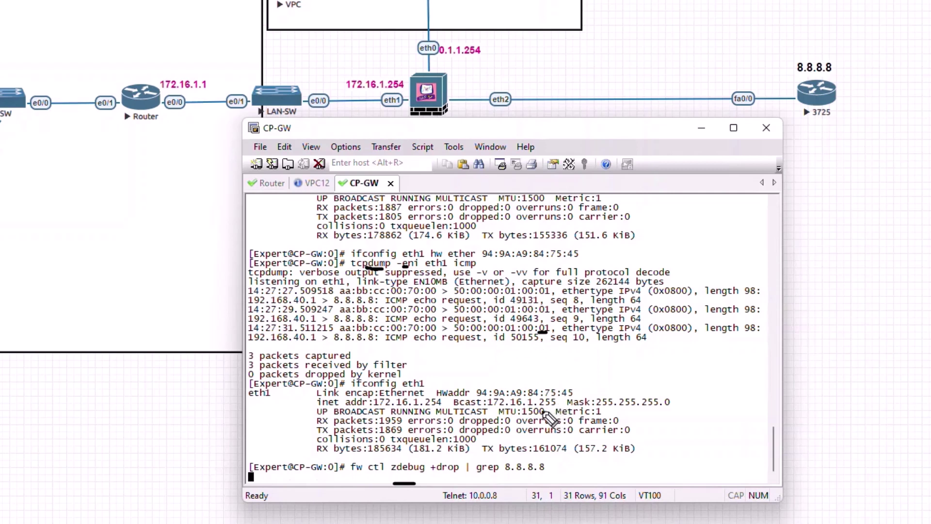
left_click_drag(575, 392, 592, 391)
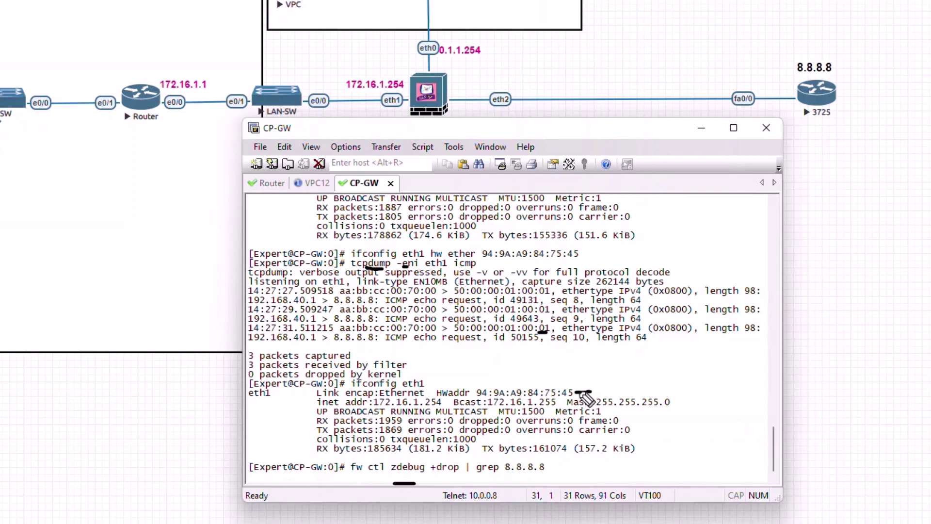
key("ctrl+Tab")
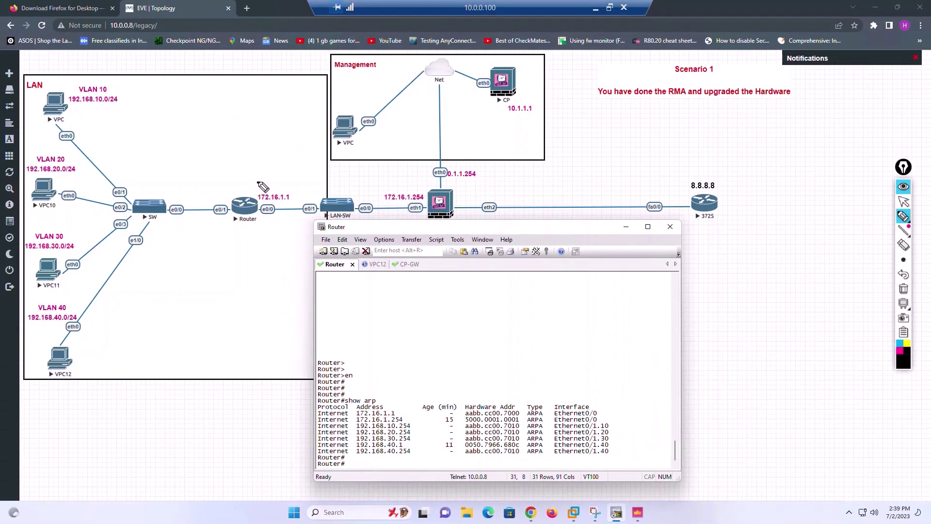
left_click_drag(258, 182, 259, 175)
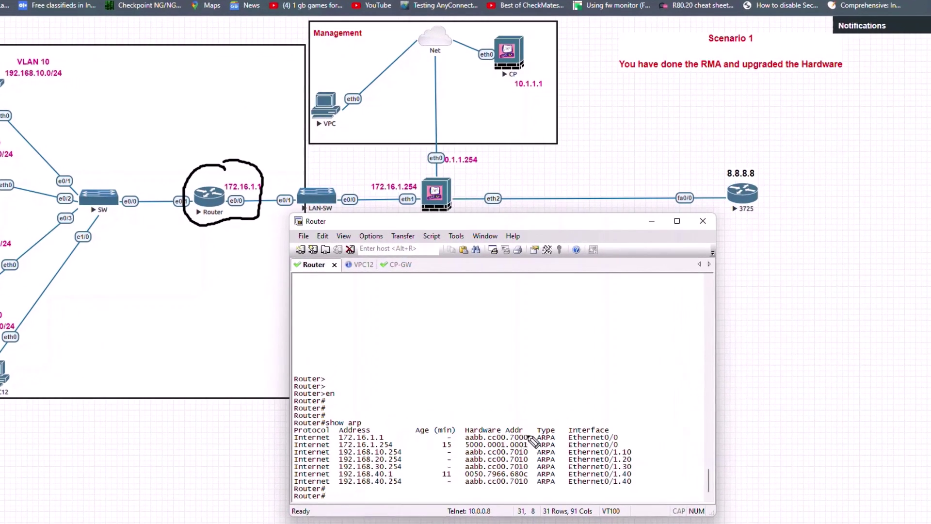
mouse_move(629, 435)
left_mouse_down()
mouse_move(640, 465)
mouse_move(628, 489)
left_mouse_up()
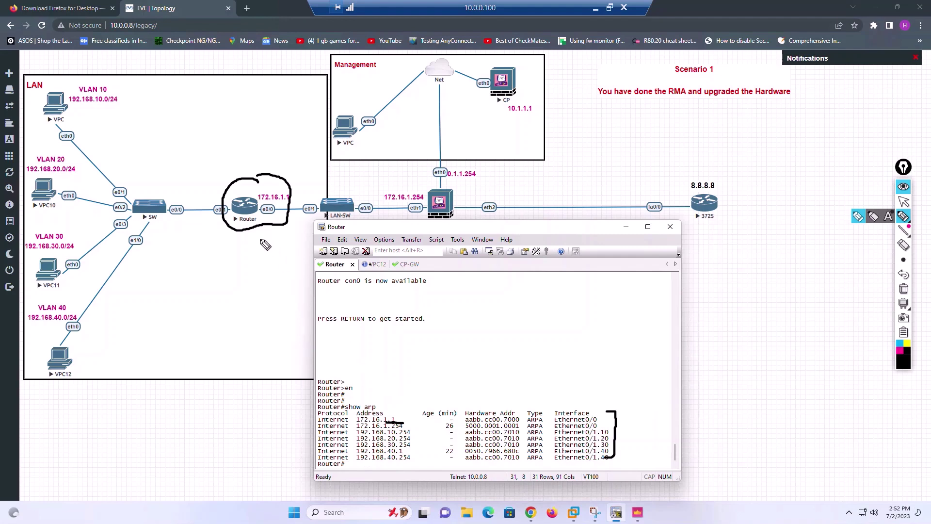
left_click_drag(244, 237, 284, 226)
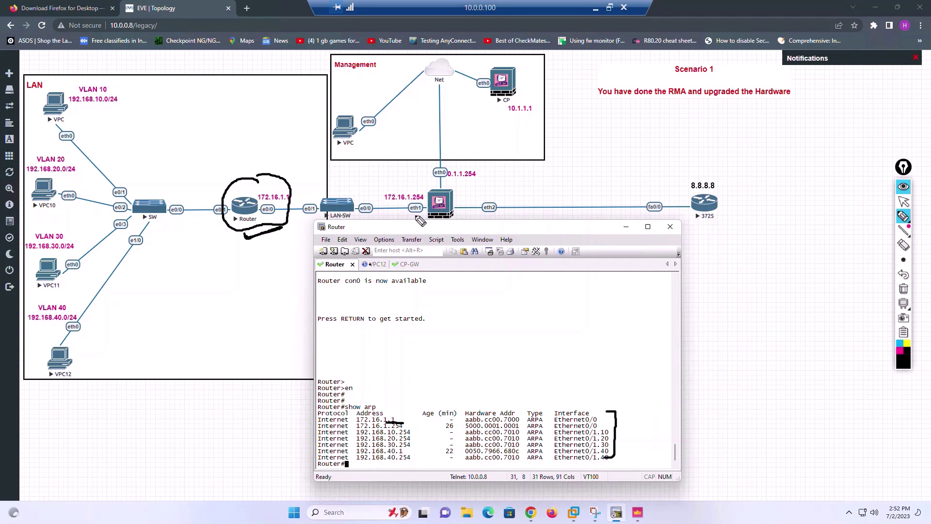
left_click_drag(410, 215, 421, 215)
mouse_move(433, 183)
left_mouse_down()
mouse_move(449, 182)
mouse_move(468, 212)
left_mouse_up()
Announce CP-GW's eth1 address 172.16.1.254 with arping -c 4 -A, then check that VPC12's pings to 8.8.8.8 get replies.
left_click(903, 201)
left_click(376, 264)
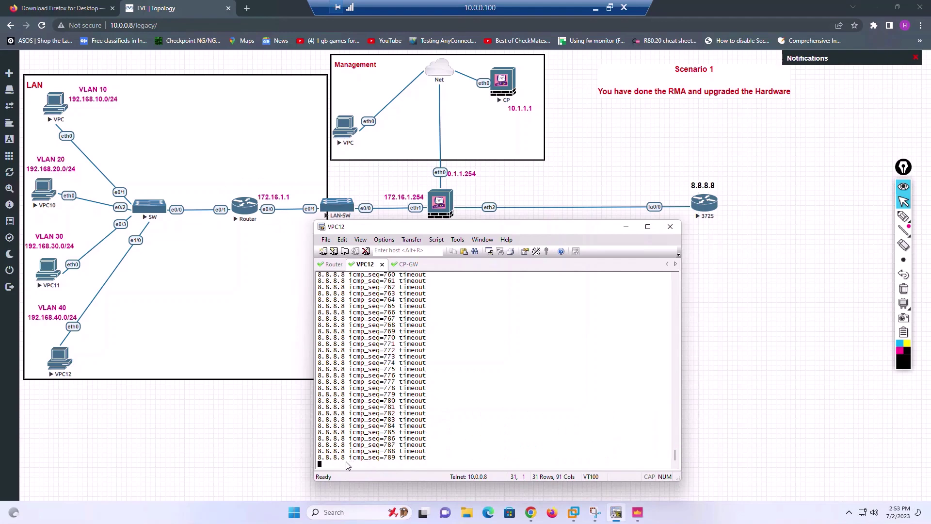
left_click(408, 263)
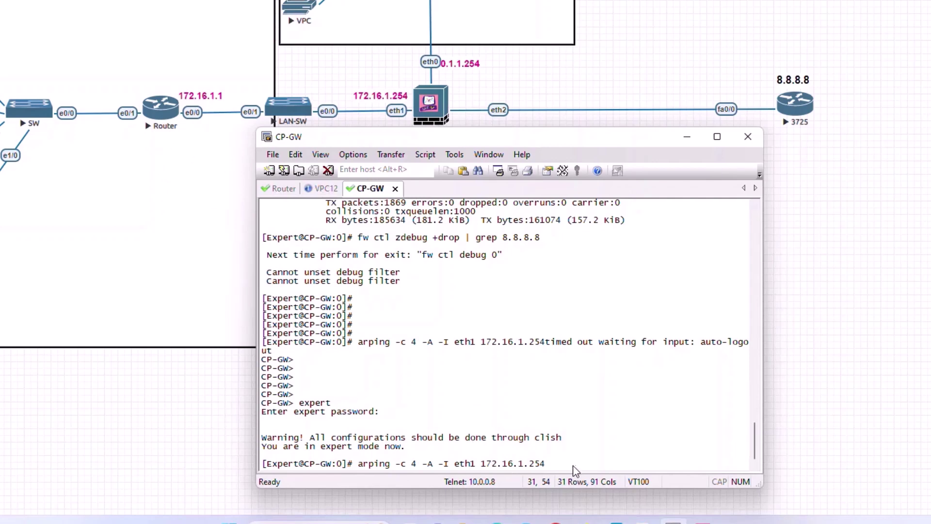
key("ctrl+shift+Tab")
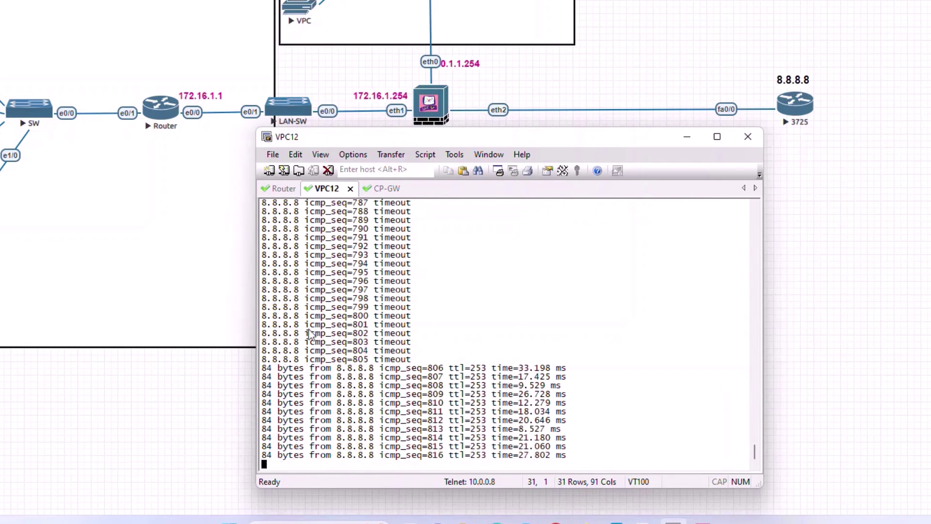
Rerun show arp on the Router to list its updated ARP table.
left_click(281, 190)
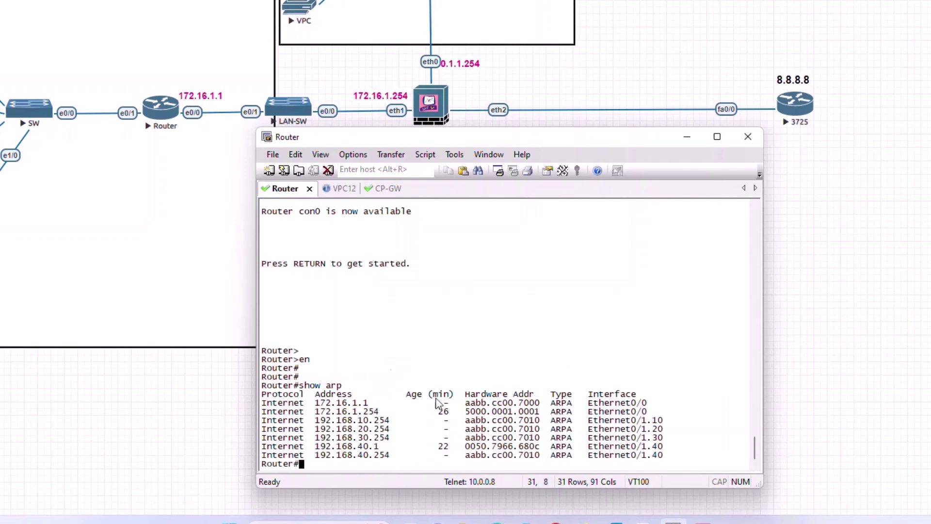
key("Up")
key("Return")
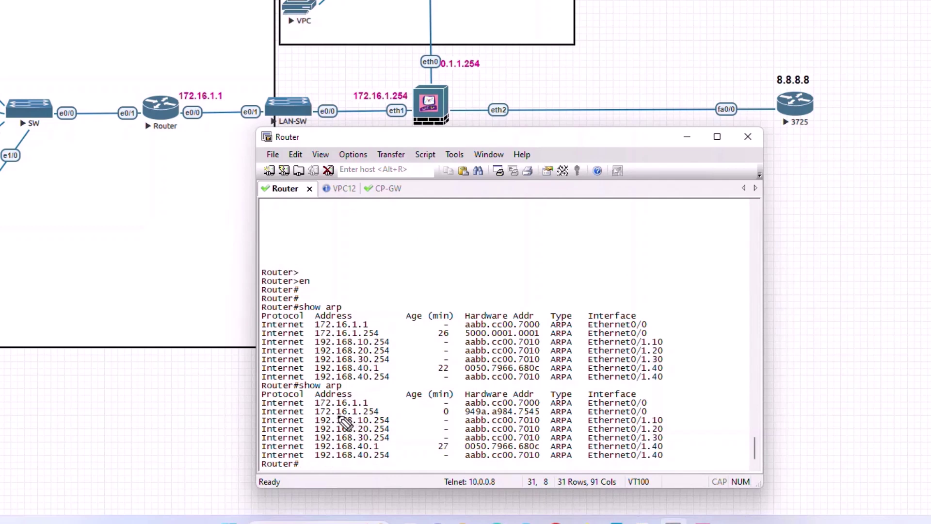
Mark 172.16.1.254 with its new MAC 949a.a984.7545, and tick the completed arping announcement.
left_click_drag(358, 416, 380, 416)
left_click_drag(500, 415, 534, 417)
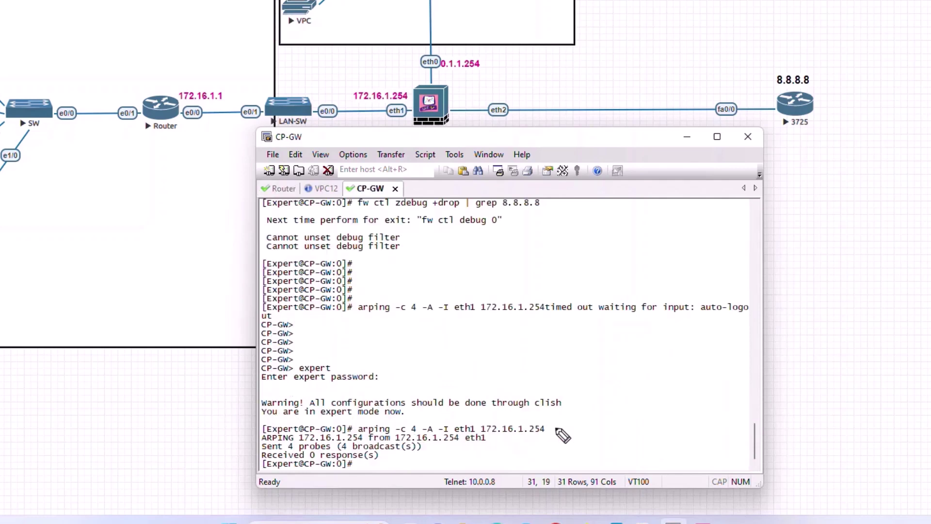
left_click_drag(551, 429, 571, 420)
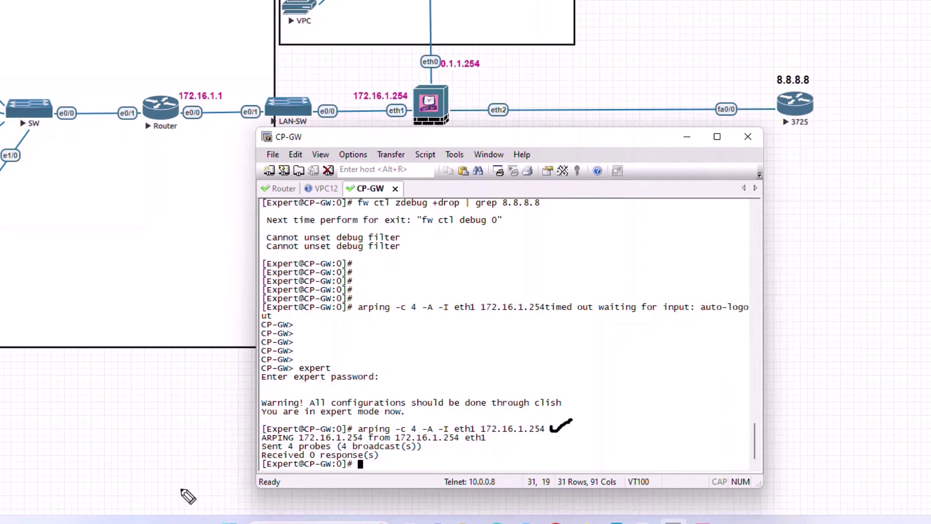
left_click_drag(552, 428, 576, 414)
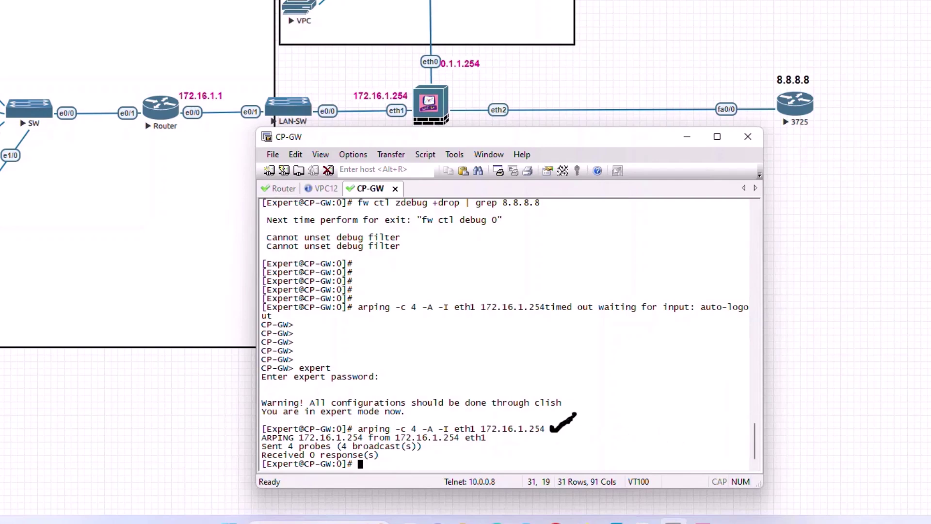